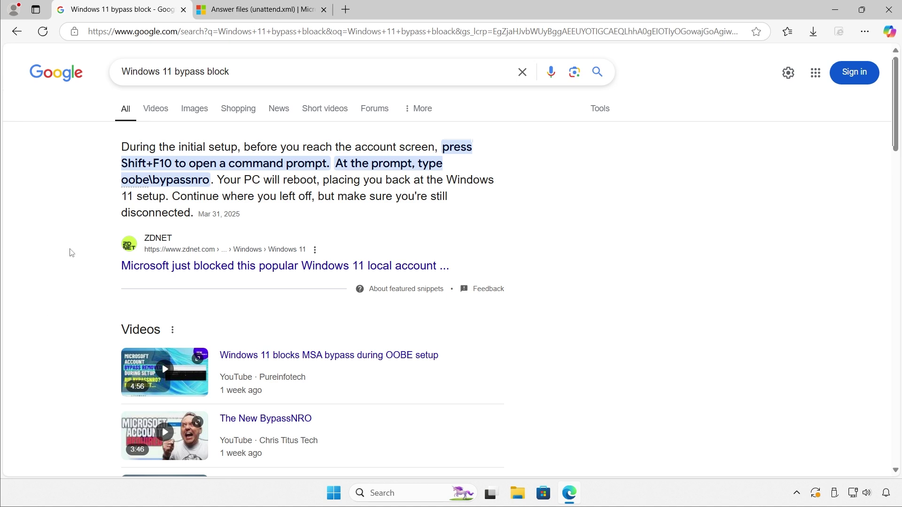
# - Highlight the oobe\bypassnro command in the Microsoft Learn article
pyautogui.doubleClick(126, 181)
pyautogui.moveTo(149, 180); pyautogui.dragTo(213, 181)
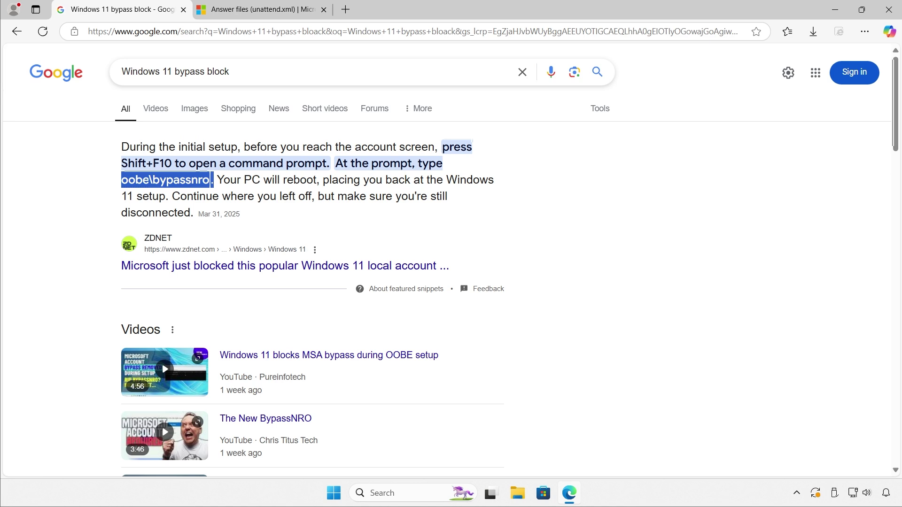
pyautogui.moveTo(212, 180); pyautogui.dragTo(209, 180)
pyautogui.click(109, 187)
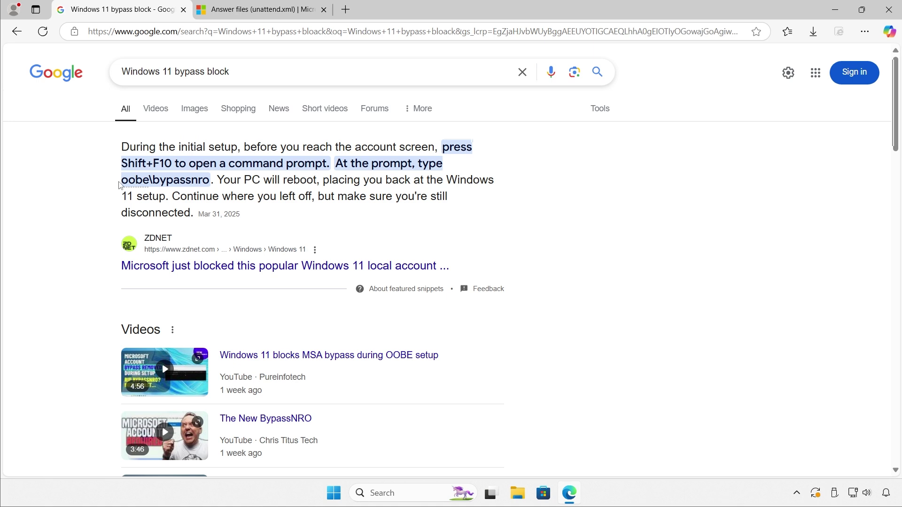
# - Switch to the Answer files (unattend.xml) article, highlight parts of its title, and launch File Explorer
pyautogui.click(280, 15)
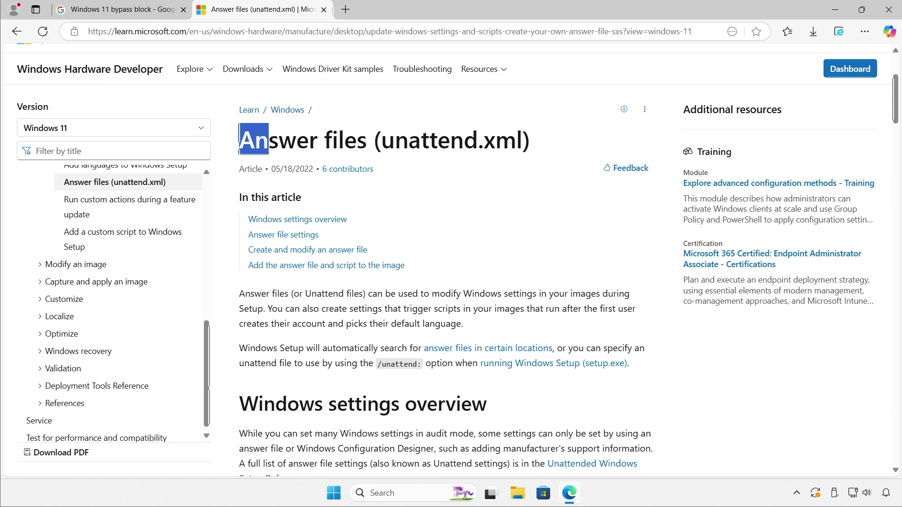
pyautogui.moveTo(269, 141); pyautogui.dragTo(565, 145)
pyautogui.click(532, 148)
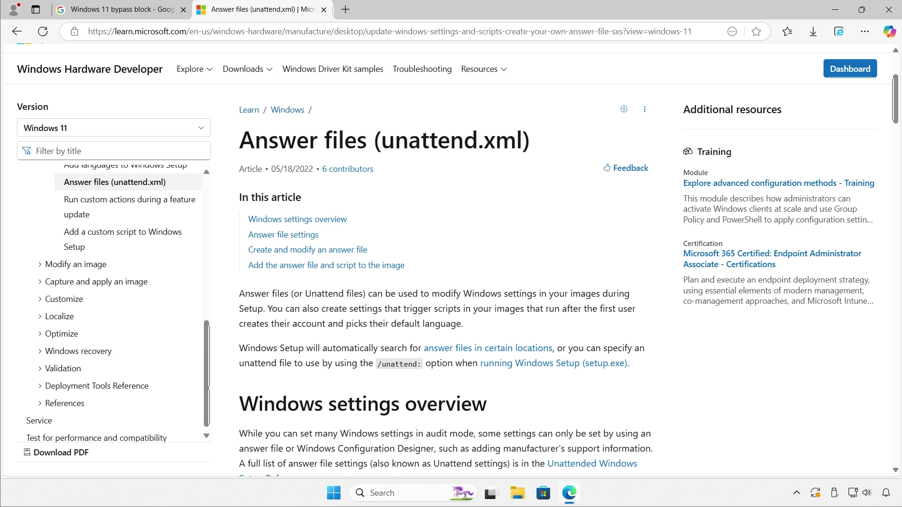
pyautogui.moveTo(368, 141); pyautogui.dragTo(237, 141)
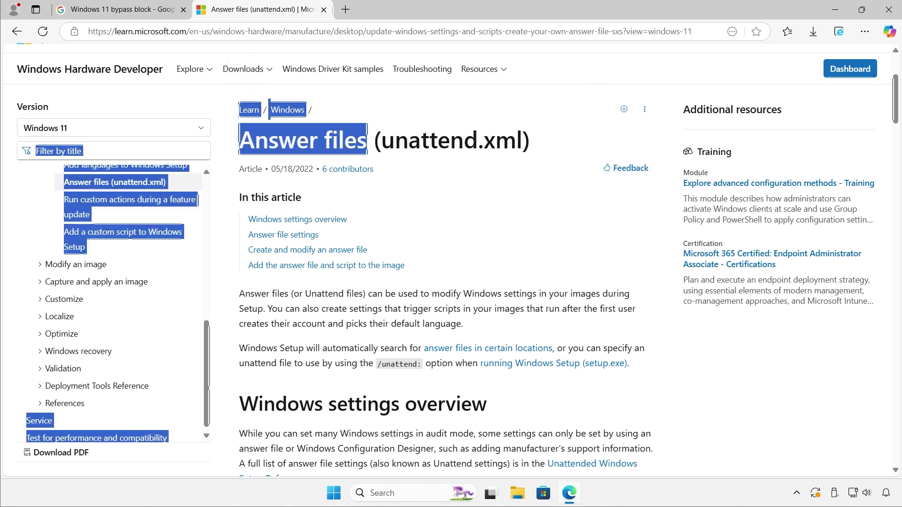
pyautogui.moveTo(523, 142); pyautogui.dragTo(478, 144)
pyautogui.press('super+e')
# - Open the unattend file from Ventoy (E:) with Notepad++
pyautogui.doubleClick(587, 157)
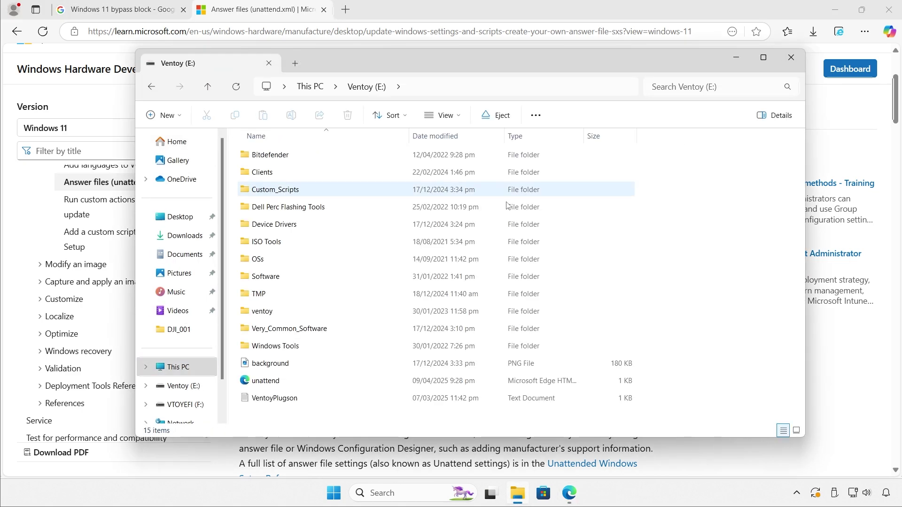
pyautogui.rightClick(263, 381)
pyautogui.click(314, 343)
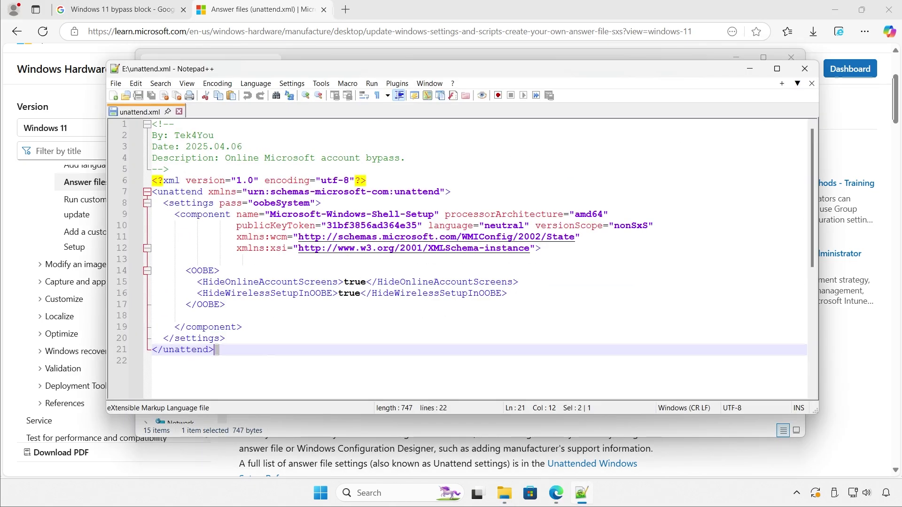
# - Highlight the HideOnlineAccountScreens and HideWirelessSetupInOOBE lines, both set to true
pyautogui.moveTo(196, 282); pyautogui.dragTo(507, 293)
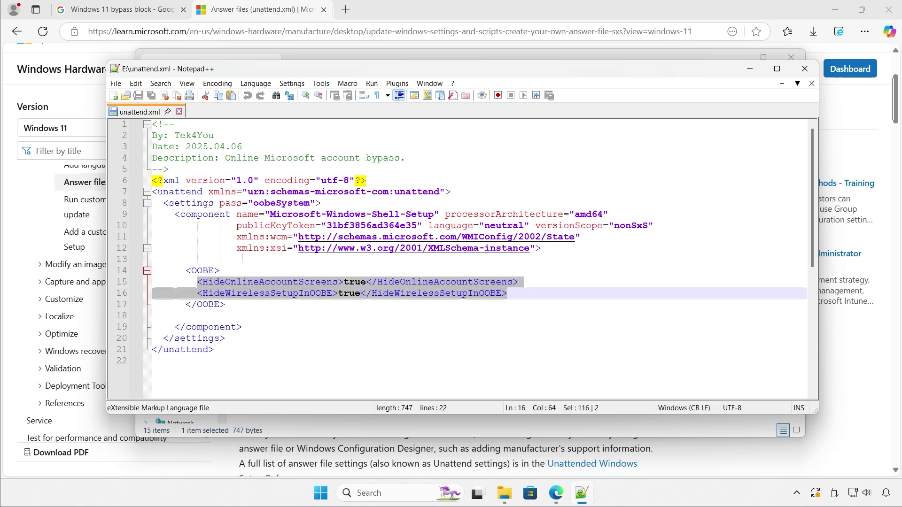
pyautogui.moveTo(507, 293)
pyautogui.mouseDown()
pyautogui.moveTo(518, 282)
pyautogui.moveTo(508, 293)
pyautogui.mouseUp()
pyautogui.click(203, 282)
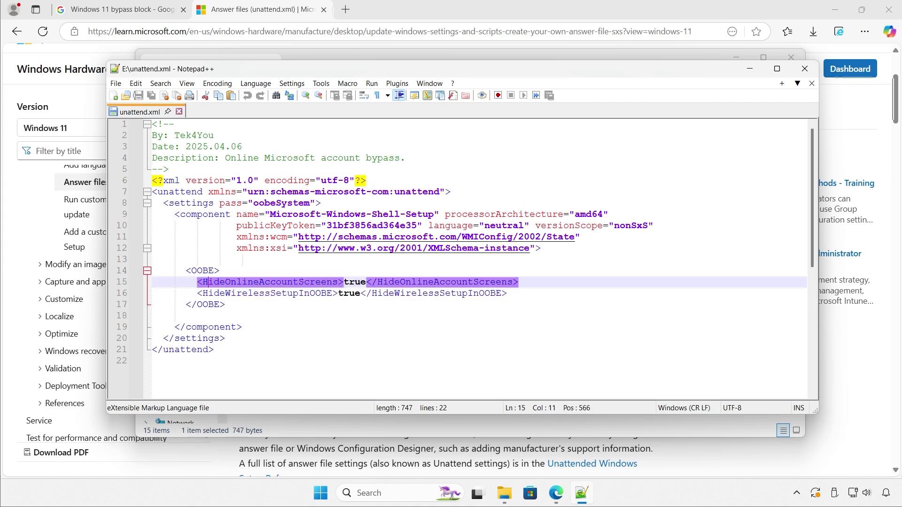
pyautogui.moveTo(203, 282); pyautogui.dragTo(264, 282)
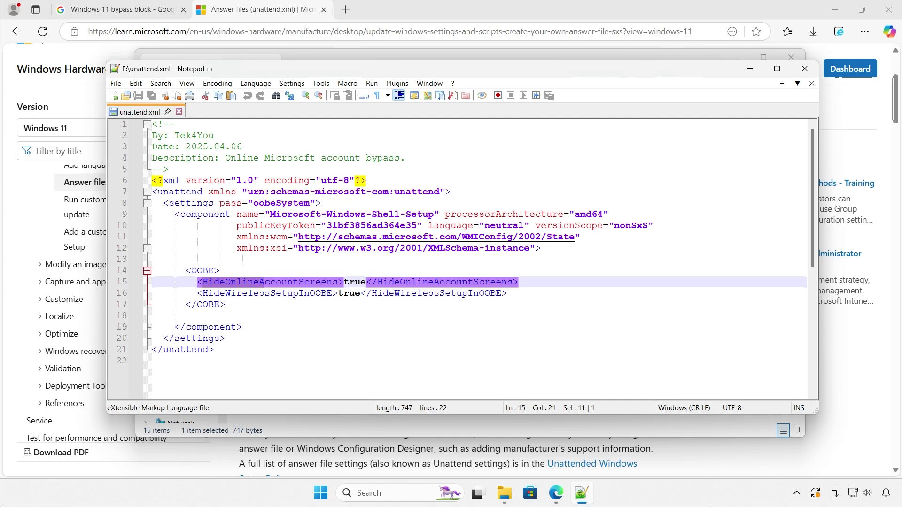
pyautogui.moveTo(265, 282); pyautogui.dragTo(334, 294)
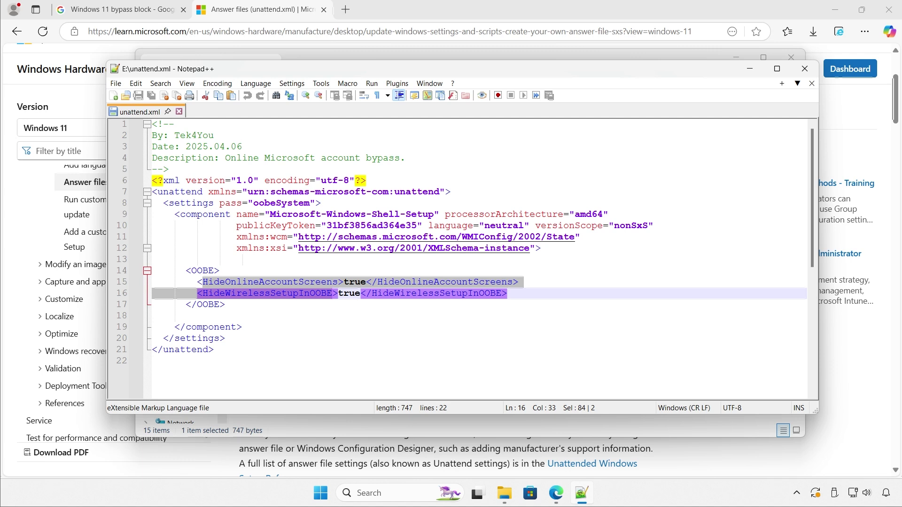
pyautogui.moveTo(333, 294)
pyautogui.mouseDown()
pyautogui.moveTo(315, 293)
pyautogui.moveTo(339, 282)
pyautogui.mouseUp()
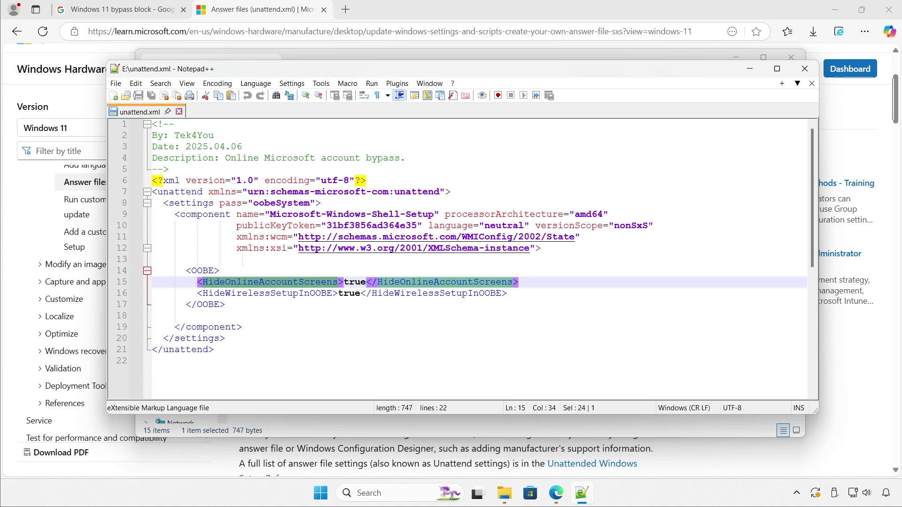
pyautogui.moveTo(339, 282)
pyautogui.mouseDown()
pyautogui.moveTo(312, 293)
pyautogui.moveTo(333, 293)
pyautogui.mouseUp()
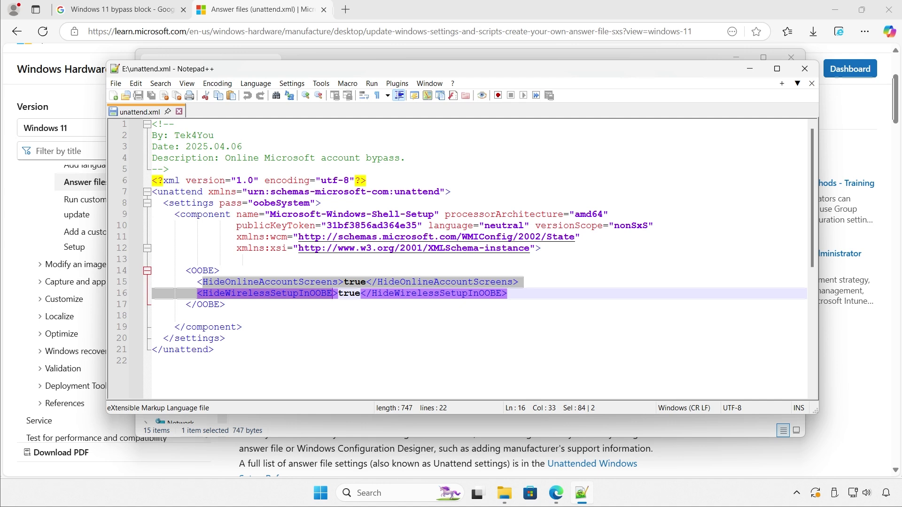
pyautogui.click(219, 293)
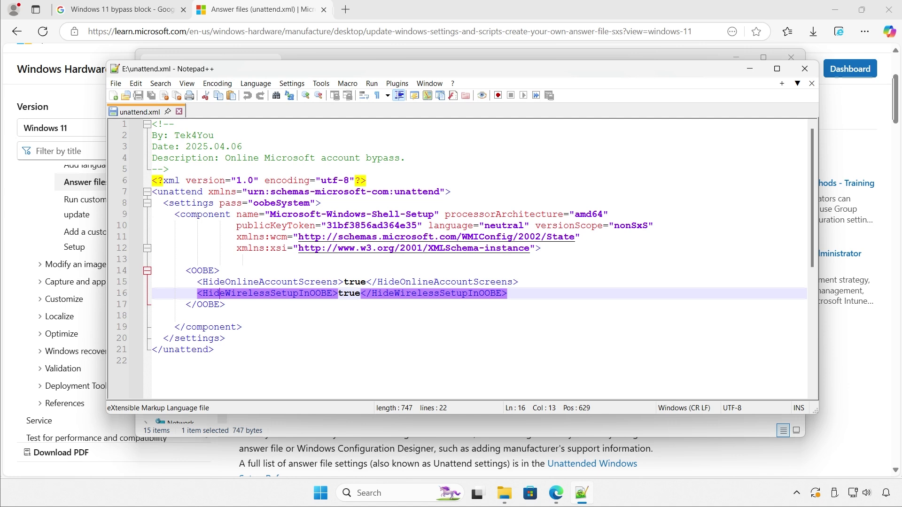
pyautogui.click(197, 293)
pyautogui.click(204, 293)
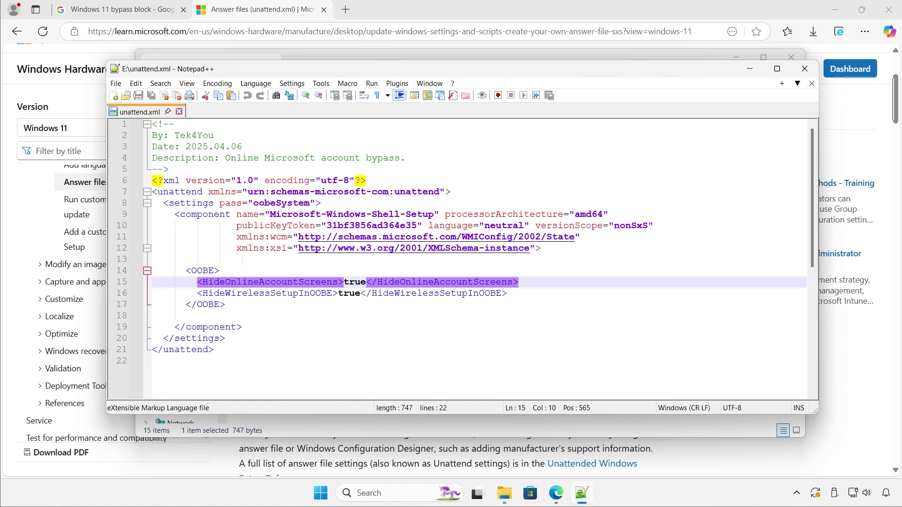
# - Review the unattend.xml contents from the XML declaration to the end, then close Notepad++ unchanged
pyautogui.click(242, 327)
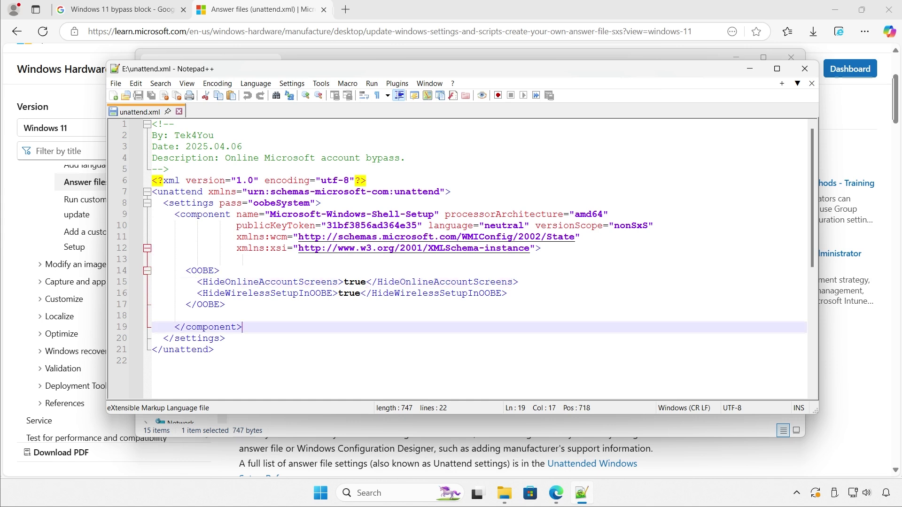
pyautogui.moveTo(153, 135); pyautogui.dragTo(153, 361)
pyautogui.click(153, 361)
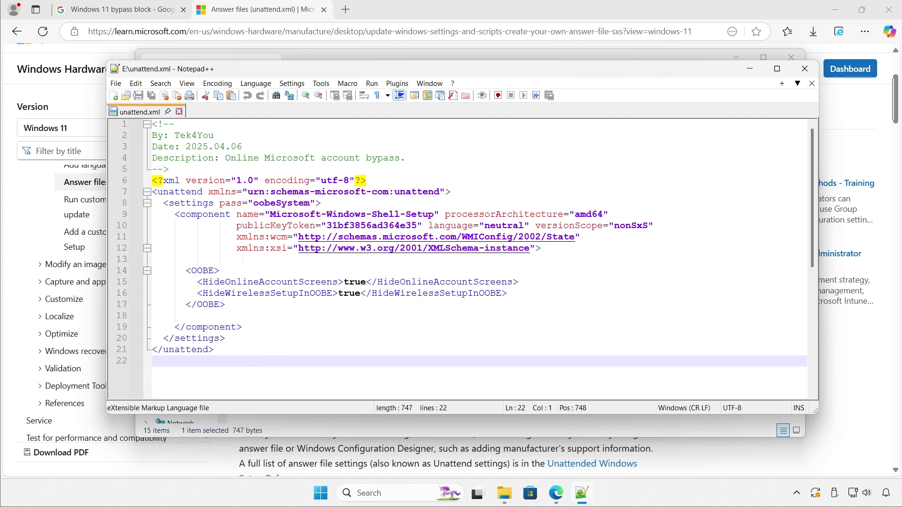
pyautogui.moveTo(541, 248); pyautogui.dragTo(175, 191)
pyautogui.hotkey('ctrl', 'End')
pyautogui.click(804, 68)
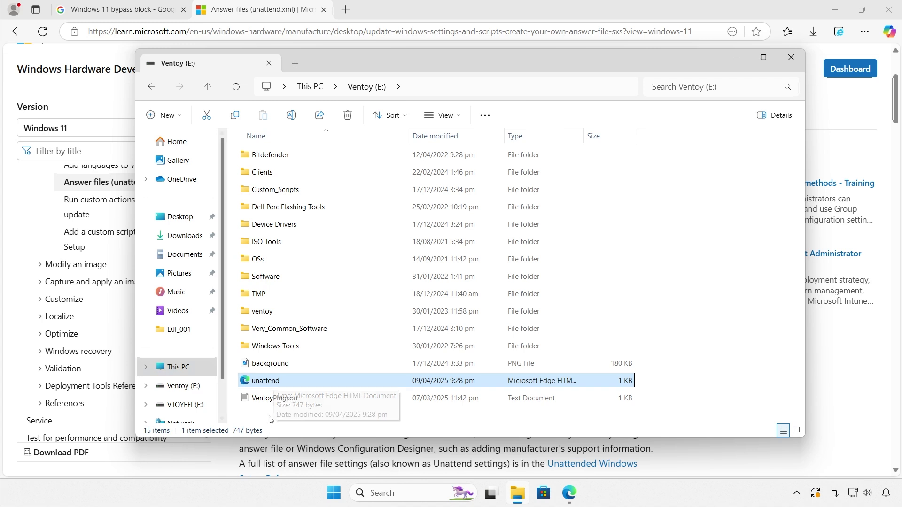
# - Reopen Ventoy (E:) from This PC and briefly reopen the unattend file in Notepad++
pyautogui.click(151, 366)
pyautogui.doubleClick(581, 169)
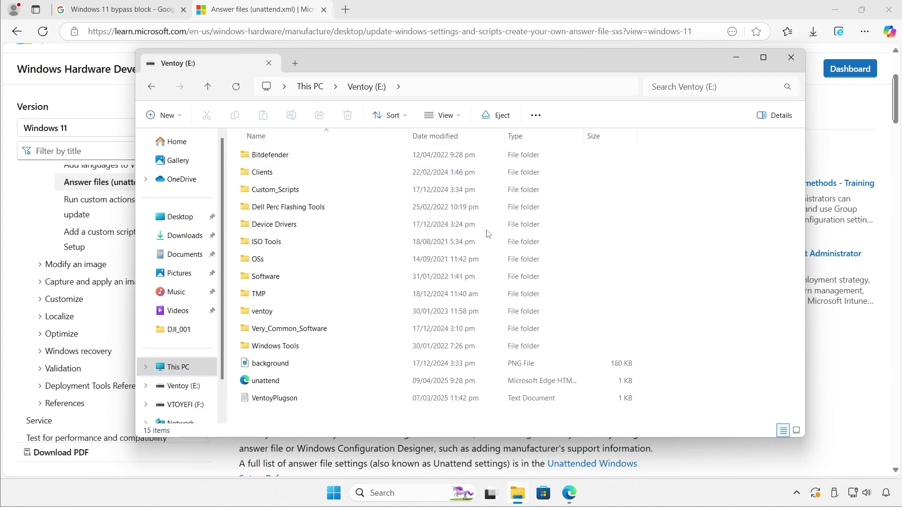
pyautogui.click(282, 384)
pyautogui.rightClick(282, 383)
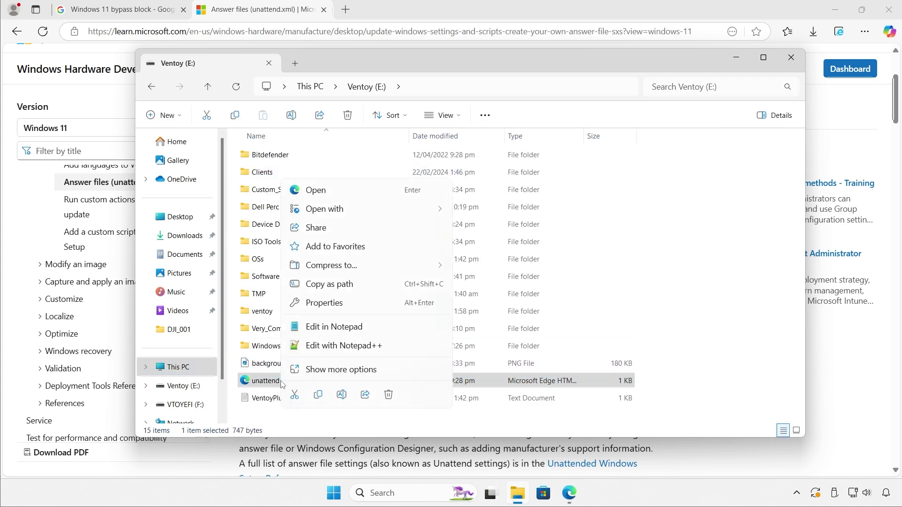
pyautogui.click(321, 344)
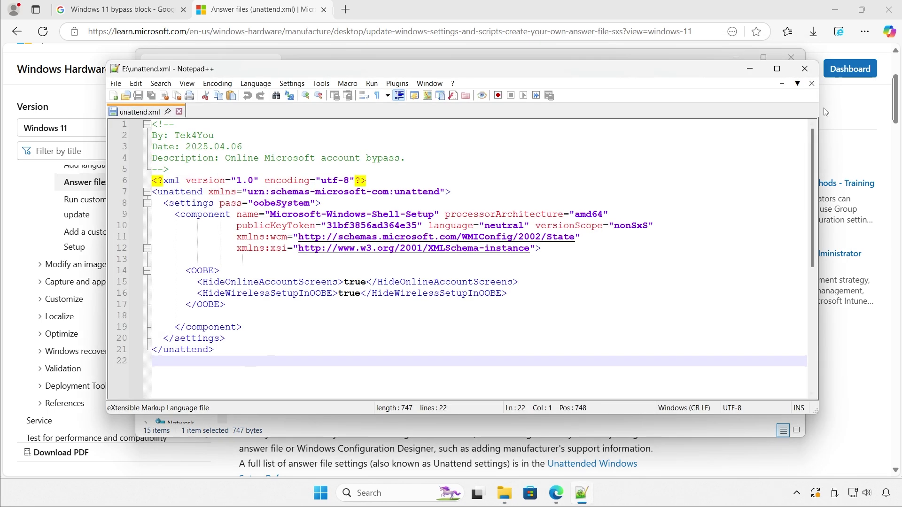
pyautogui.click(805, 72)
# - Check the Ventoy (E:) drive properties, then inspect the unattend file's details and deselect it
pyautogui.rightClick(319, 412)
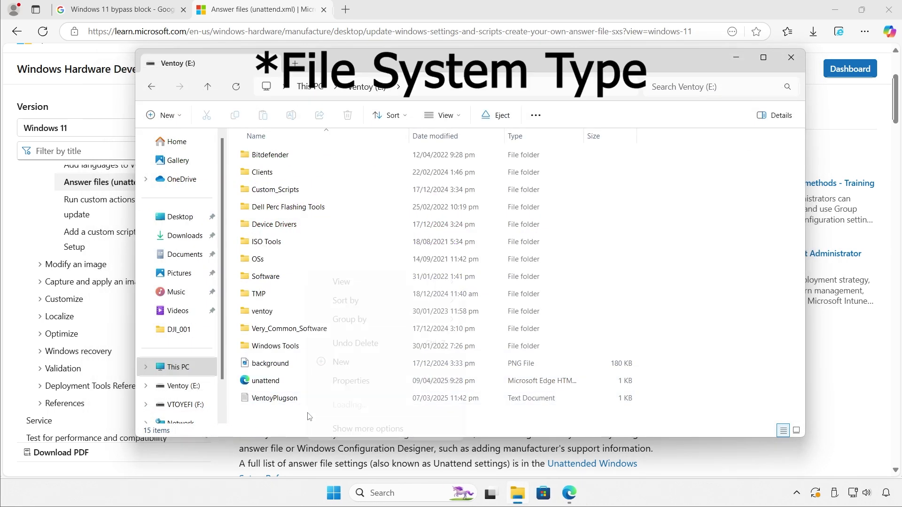
pyautogui.click(355, 384)
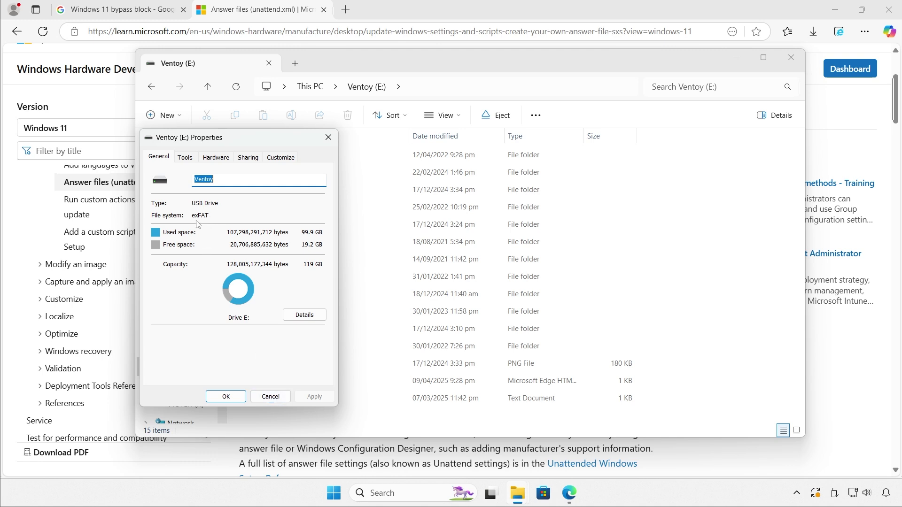
pyautogui.click(282, 397)
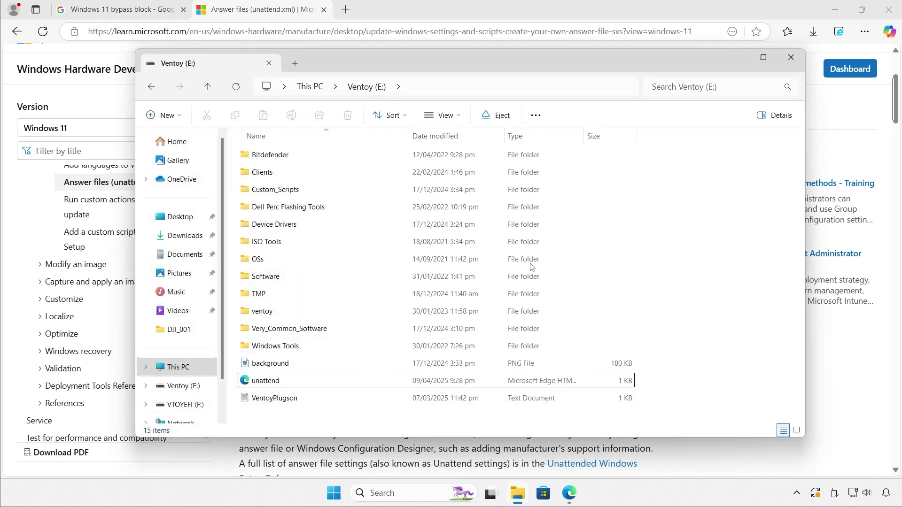
pyautogui.click(264, 386)
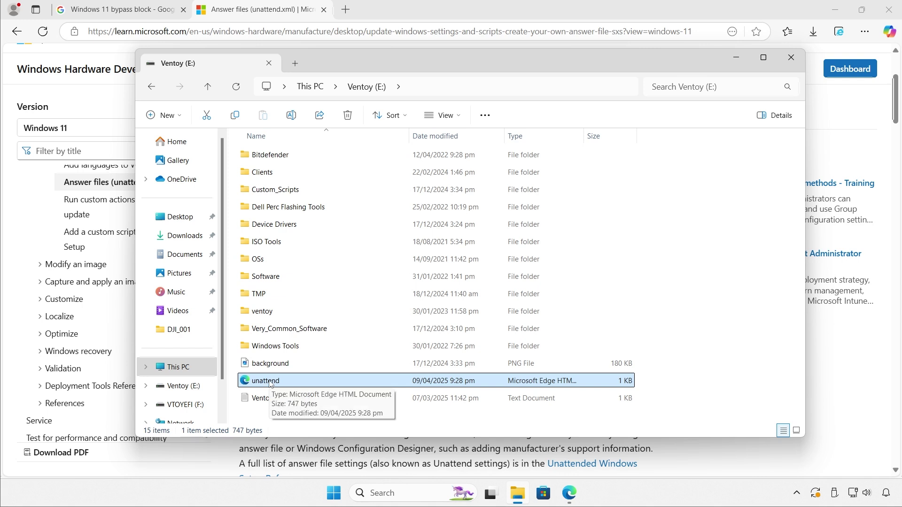
pyautogui.click(256, 420)
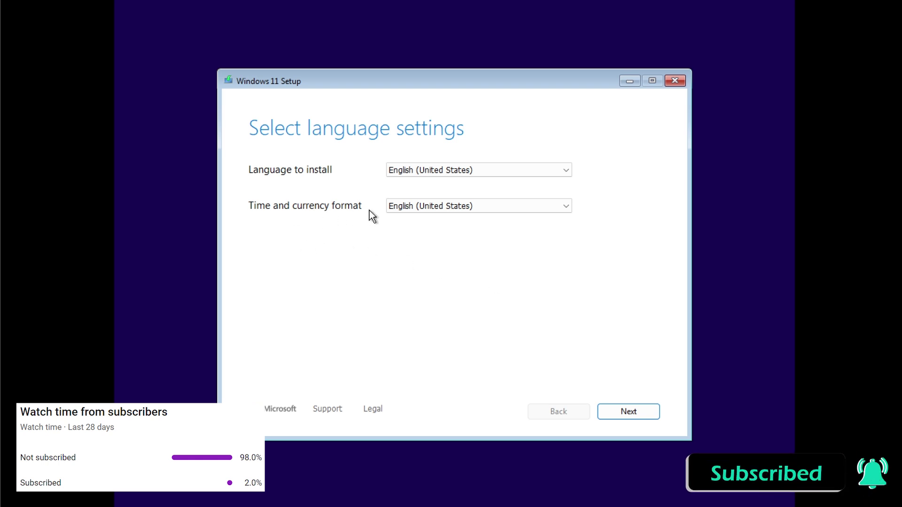
# - Set the time and currency format to English (world)
pyautogui.click(473, 209)
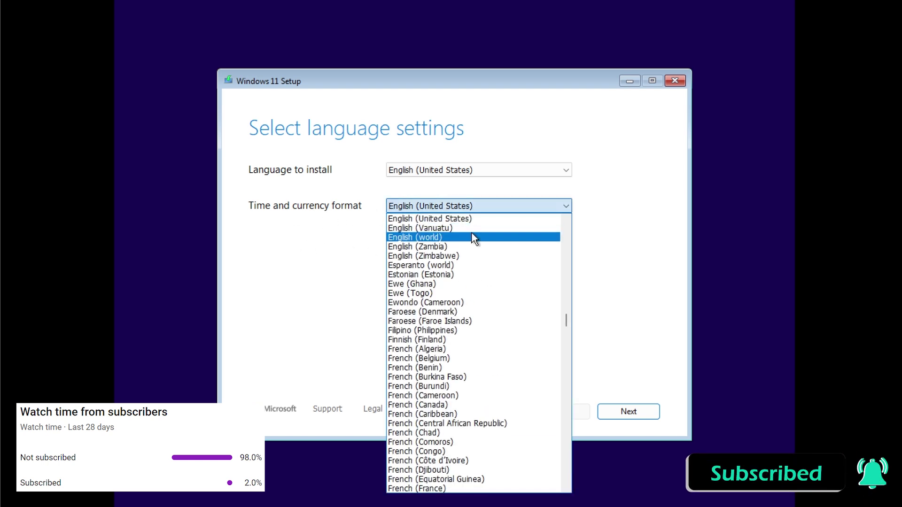
pyautogui.click(450, 243)
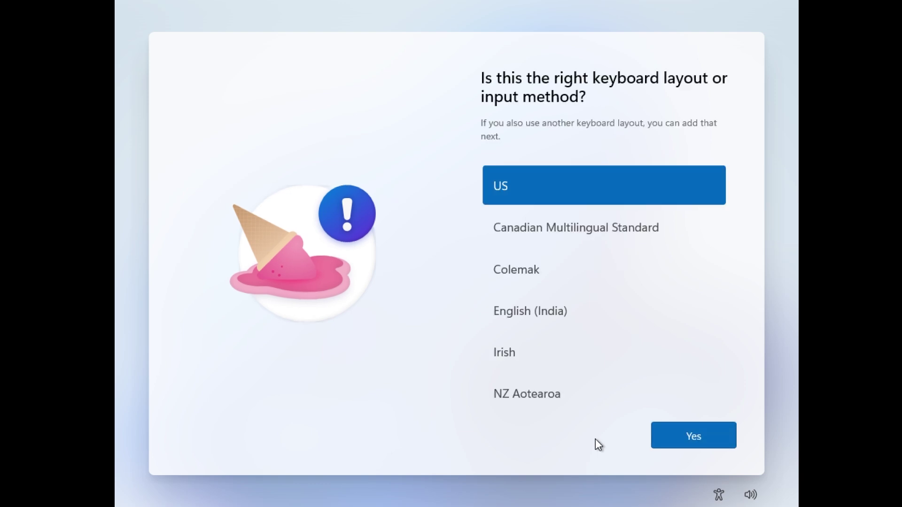
# - Accept US as the keyboard layout
pyautogui.click(698, 437)
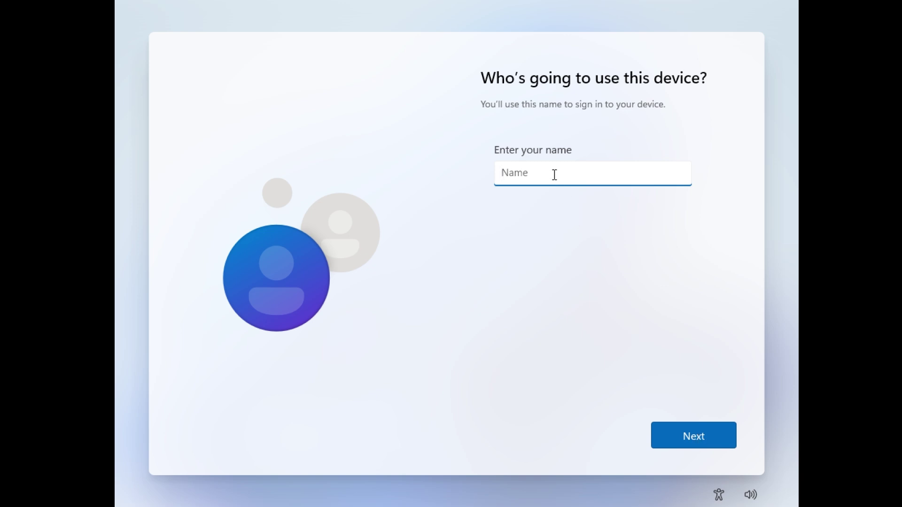
# - Enter the local account name, correcting one mistyped capital letter to 'o'
pyautogui.write('Test_Tek4YCu')
pyautogui.moveTo(554, 172); pyautogui.dragTo(551, 173)
pyautogui.write('o')
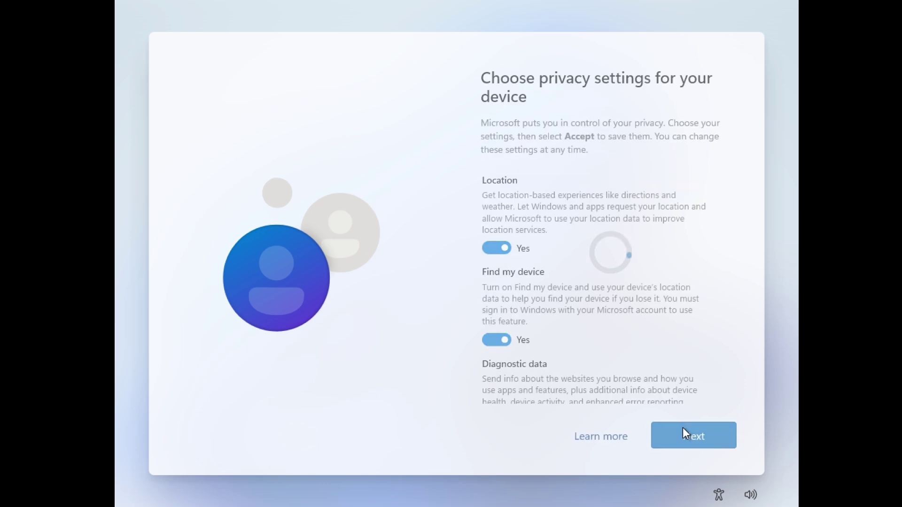
# - Turn off location, Find my device, inking, tailored experiences and advertising ID; diagnostics Required only; accept
pyautogui.click(497, 236)
pyautogui.click(506, 332)
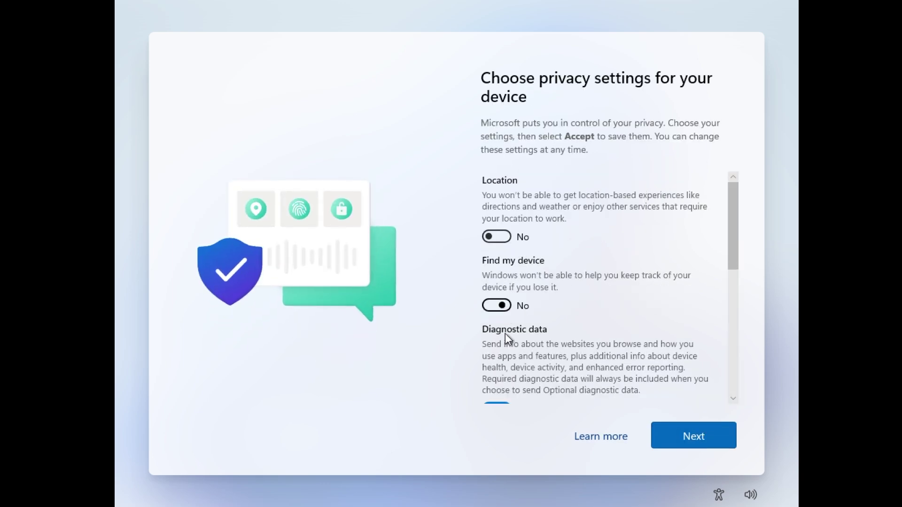
pyautogui.scroll(-3, 504, 344)
pyautogui.click(497, 306)
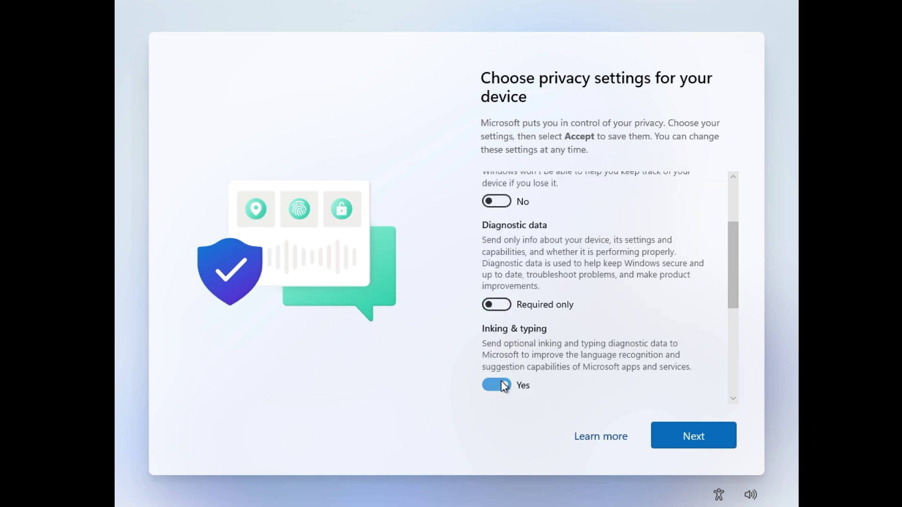
pyautogui.click(503, 385)
pyautogui.scroll(-3, 537, 354)
pyautogui.click(512, 342)
pyautogui.scroll(-2, 615, 355)
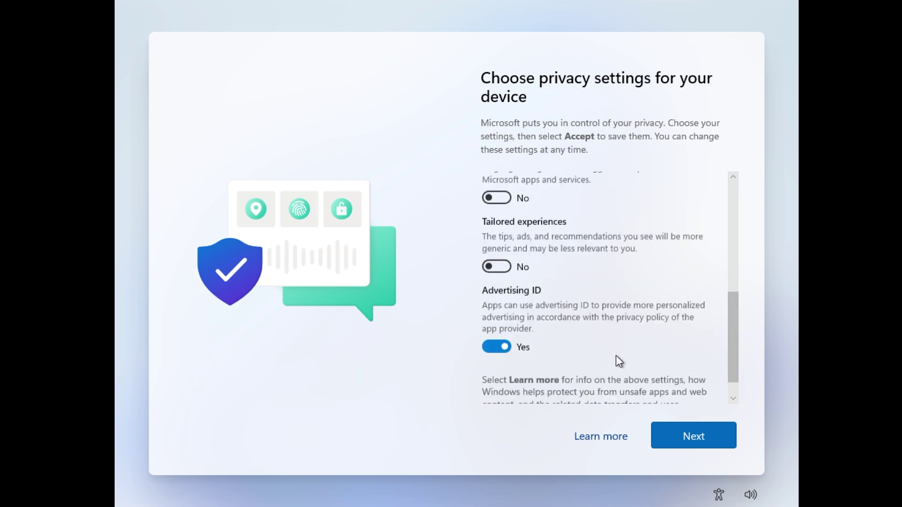
pyautogui.click(502, 329)
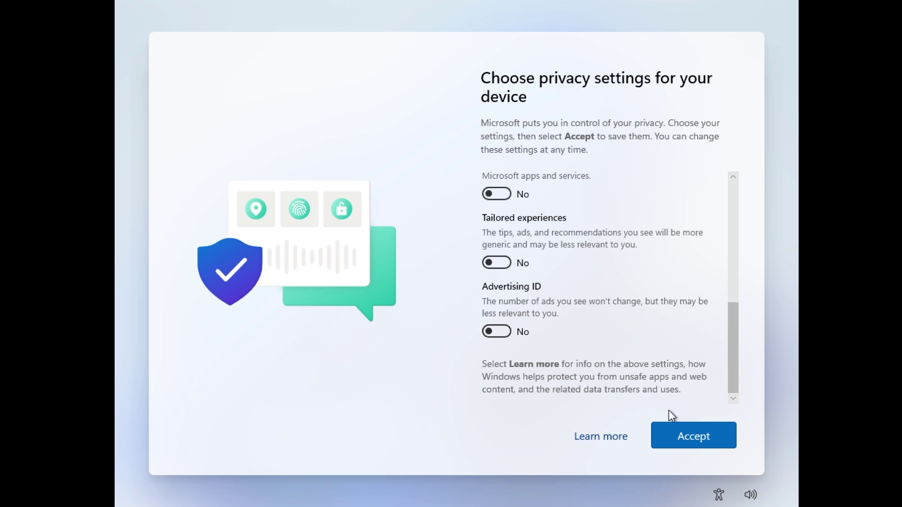
pyautogui.click(680, 431)
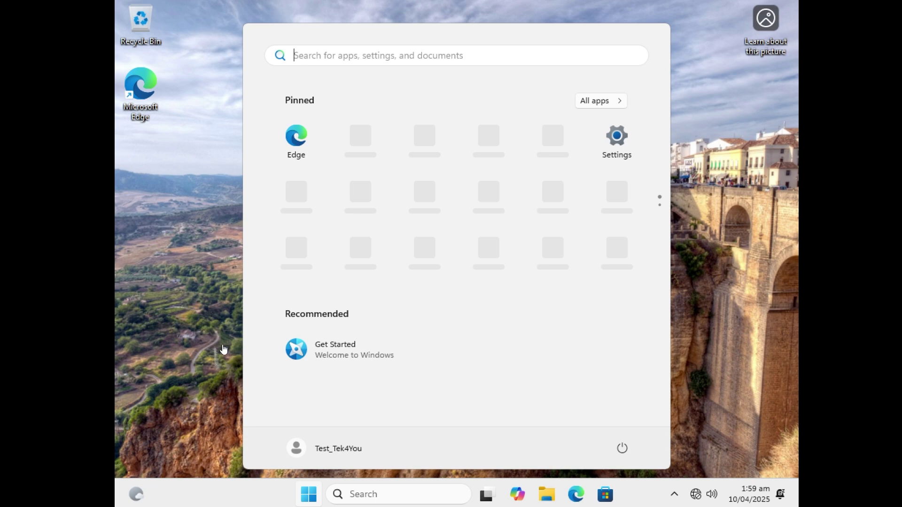
# - Open Settings from Start, confirm the account is a local Administrator, then go to Time & language
pyautogui.click(223, 347)
pyautogui.click(316, 504)
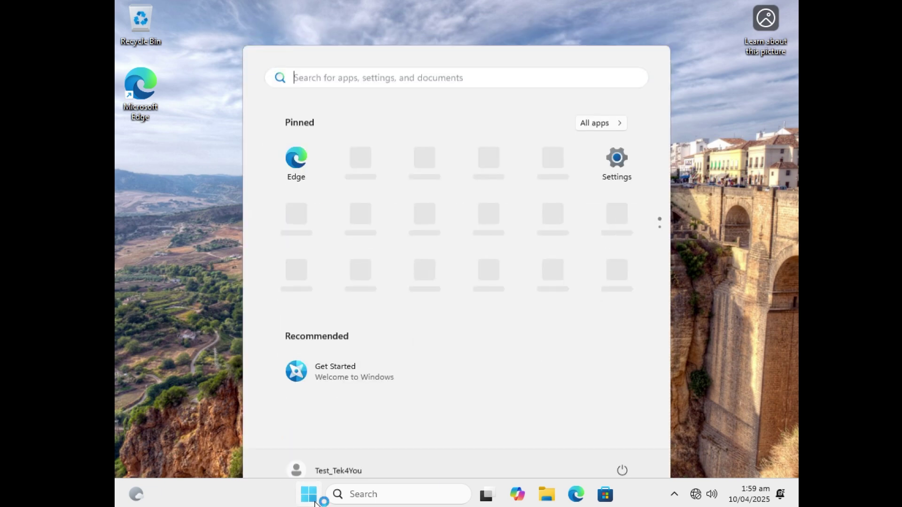
pyautogui.click(616, 141)
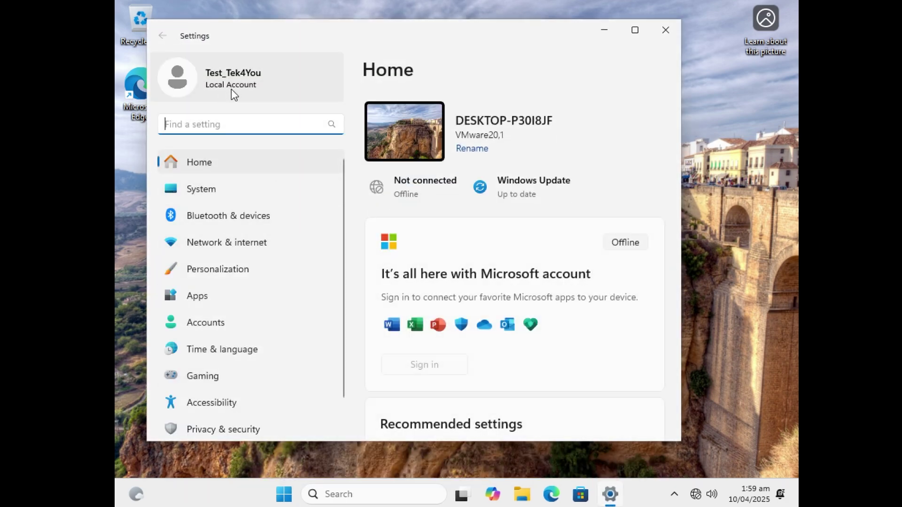
pyautogui.click(196, 325)
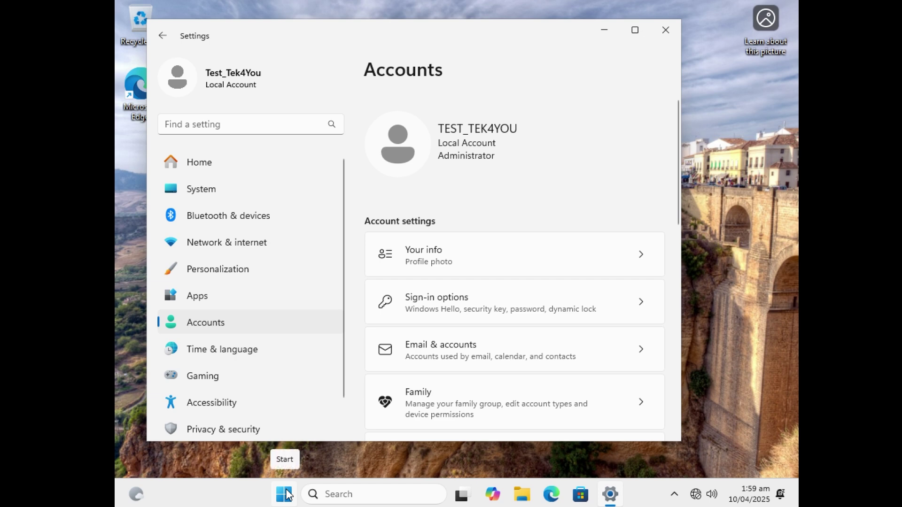
pyautogui.click(215, 358)
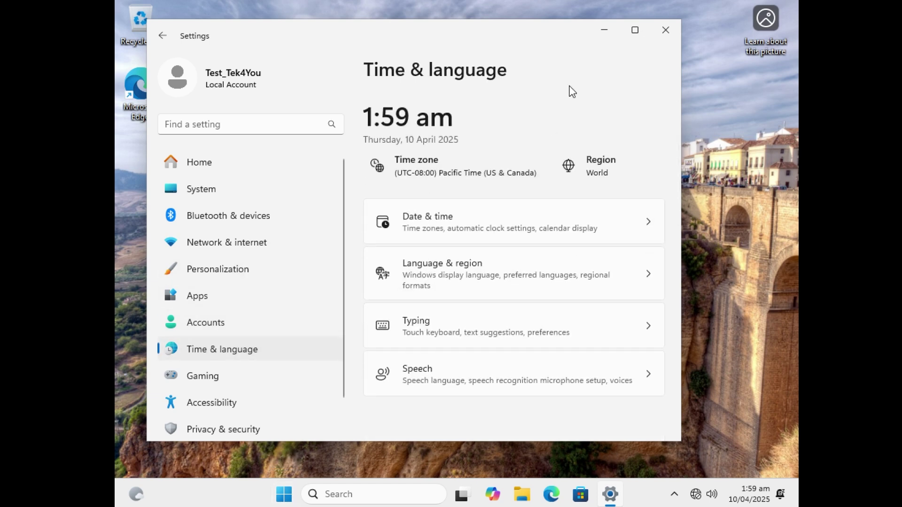
# - Maximize Settings and open Language & region, showing region World and regional format English (world)
pyautogui.click(635, 30)
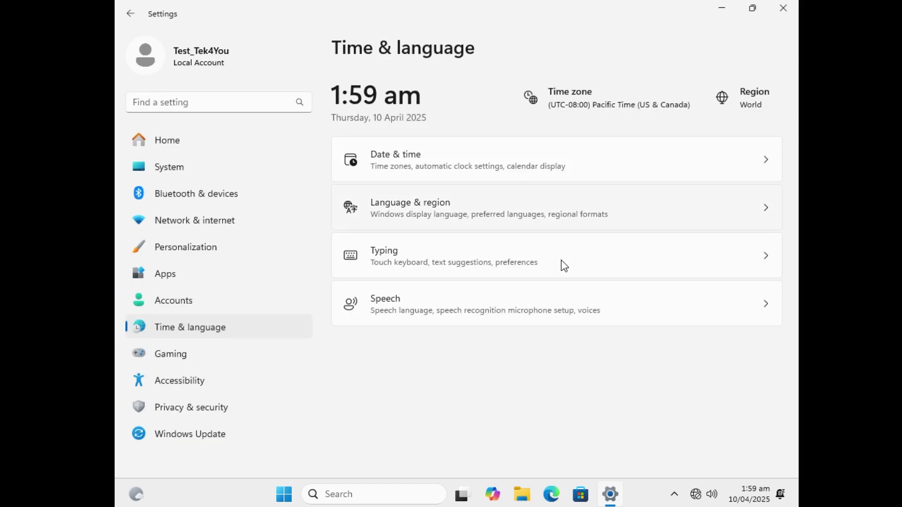
pyautogui.click(425, 209)
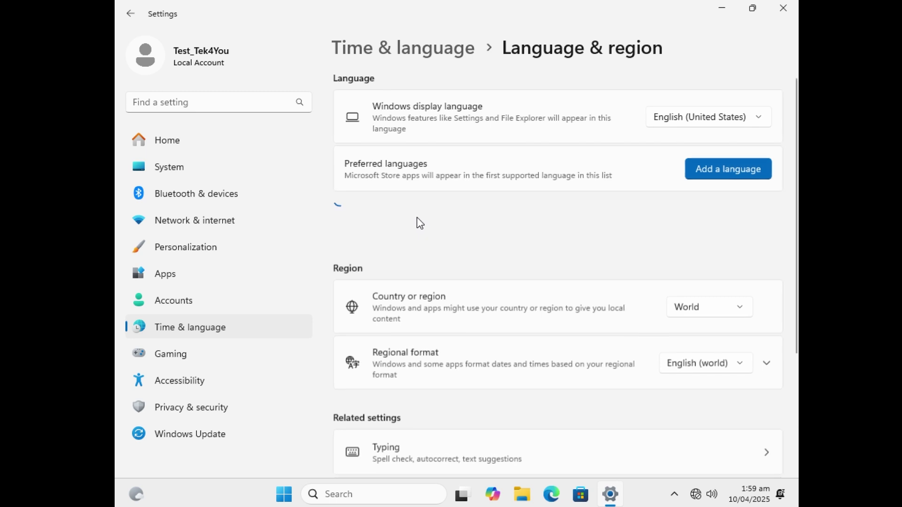
pyautogui.click(291, 493)
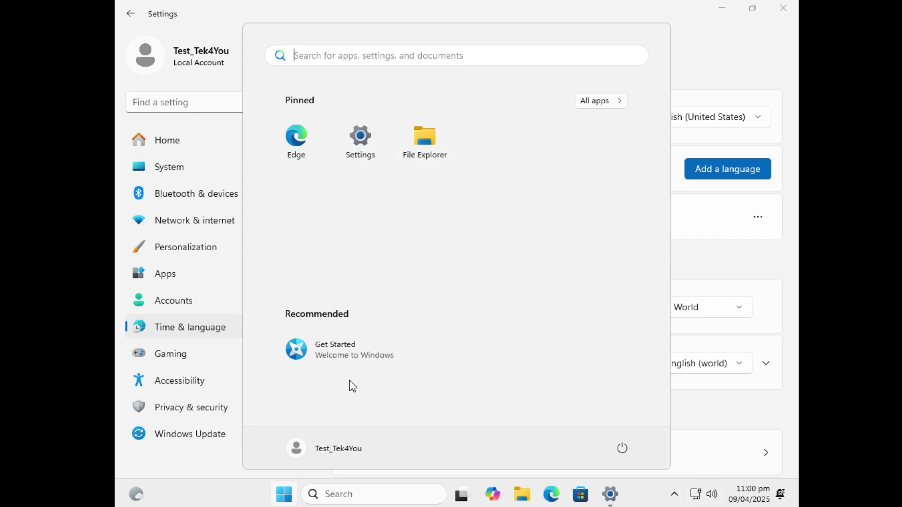
pyautogui.click(292, 491)
pyautogui.click(293, 492)
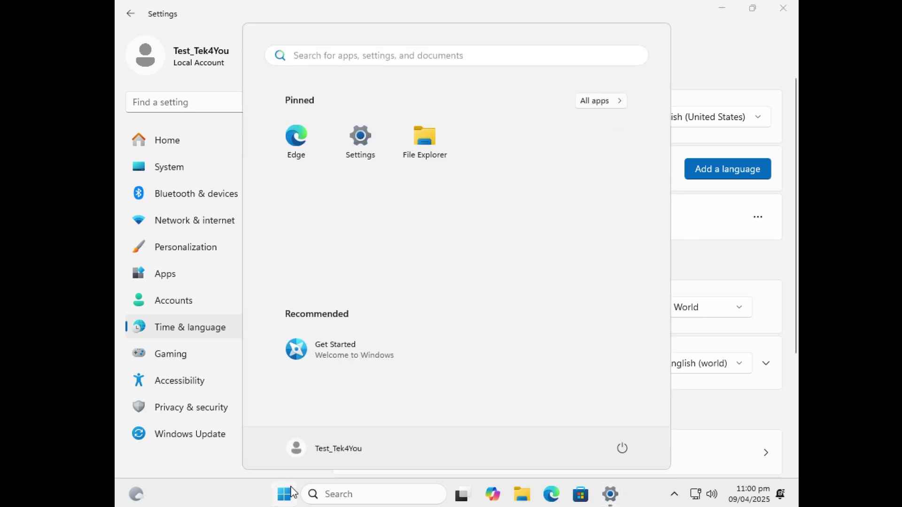
pyautogui.click(293, 491)
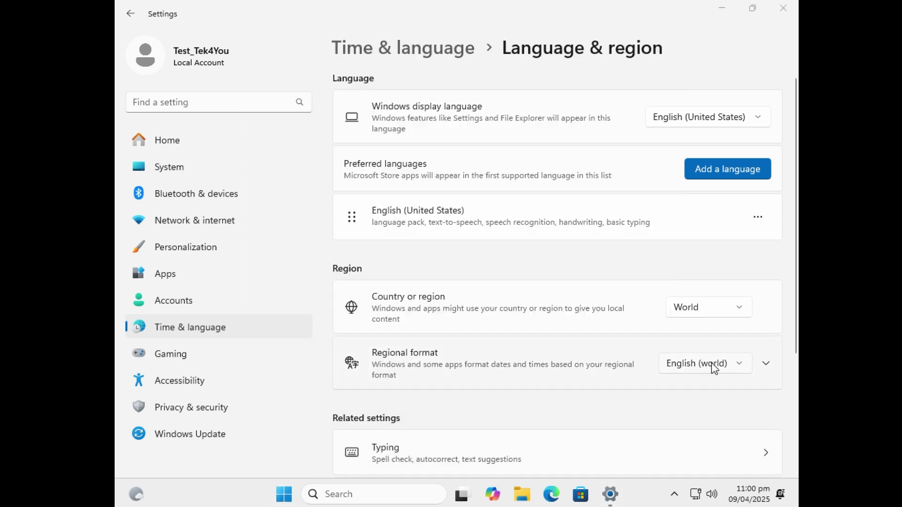
pyautogui.click(283, 494)
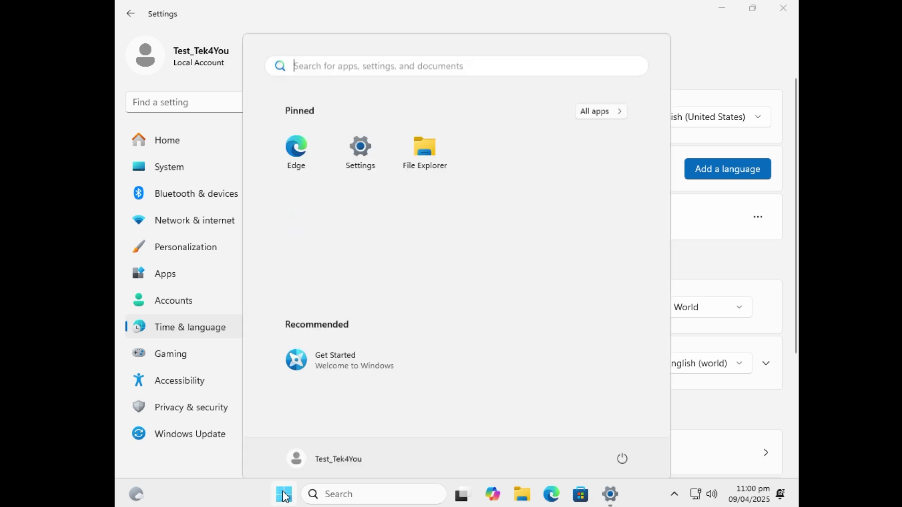
pyautogui.click(283, 495)
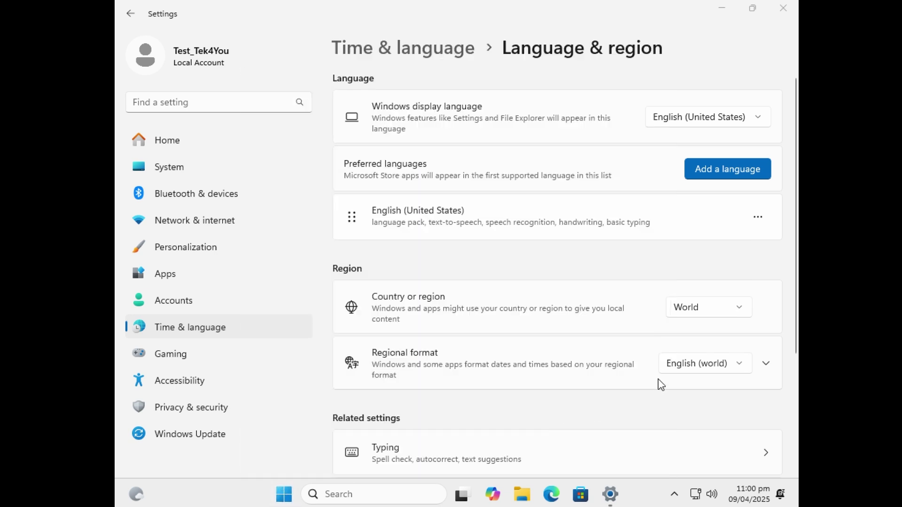
pyautogui.click(726, 362)
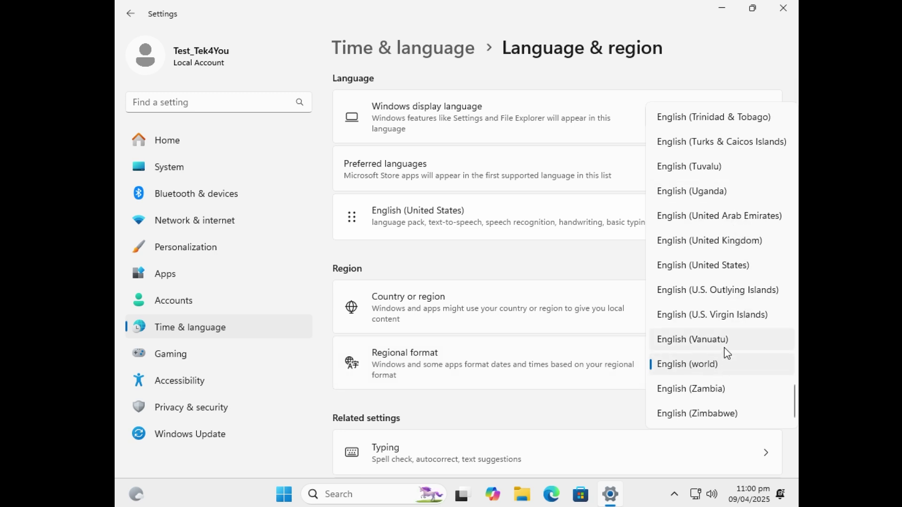
# - Set the country or region to Canada
pyautogui.click(586, 409)
pyautogui.click(734, 316)
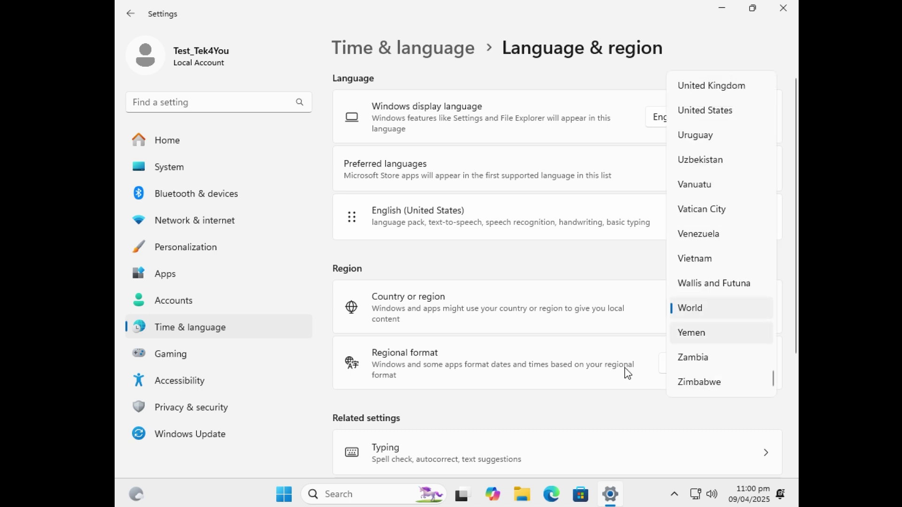
pyautogui.click(441, 334)
pyautogui.click(702, 314)
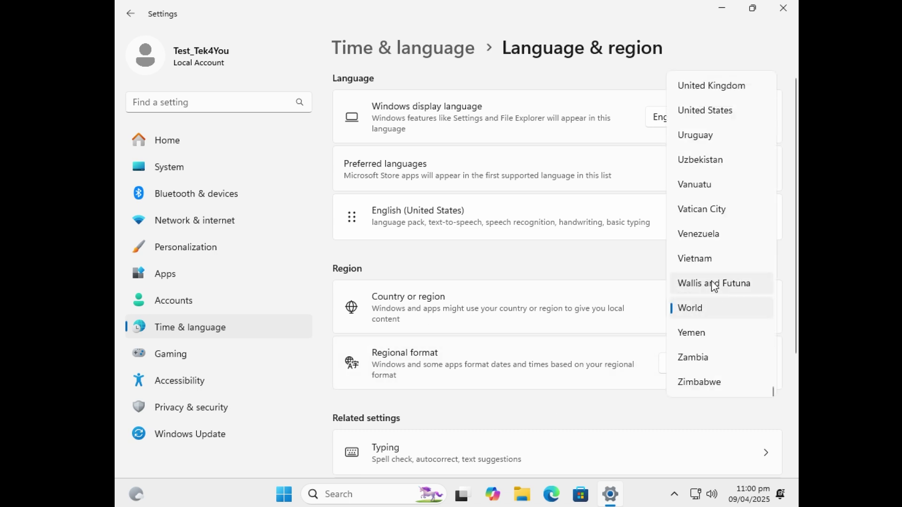
pyautogui.scroll(10, 713, 283)
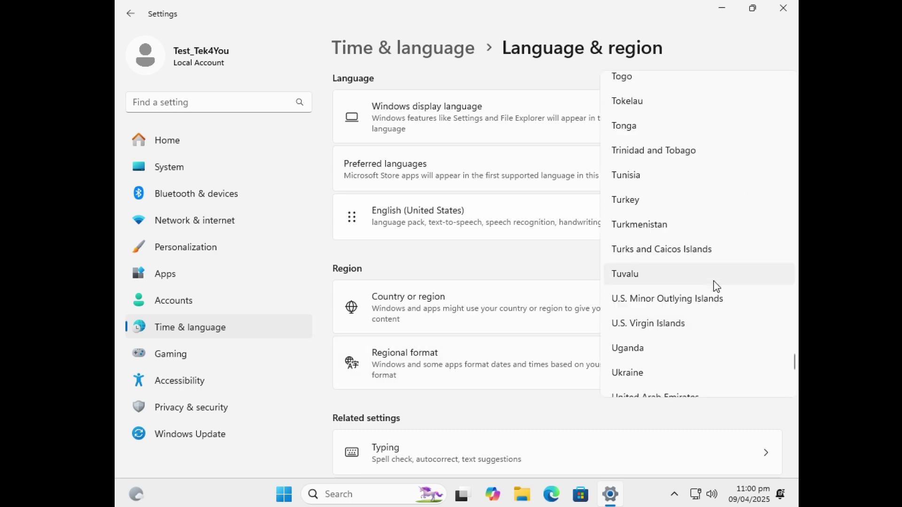
pyautogui.scroll(5, 715, 281)
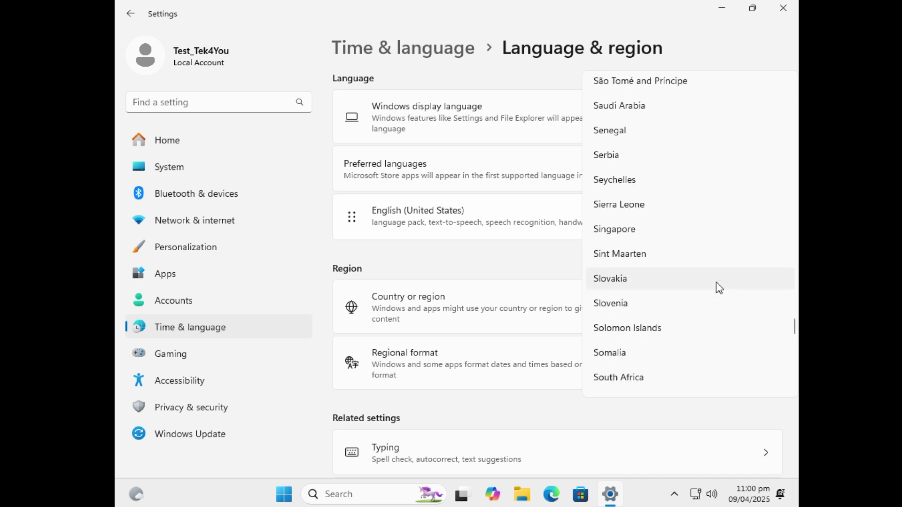
pyautogui.press('c')
pyautogui.click(628, 383)
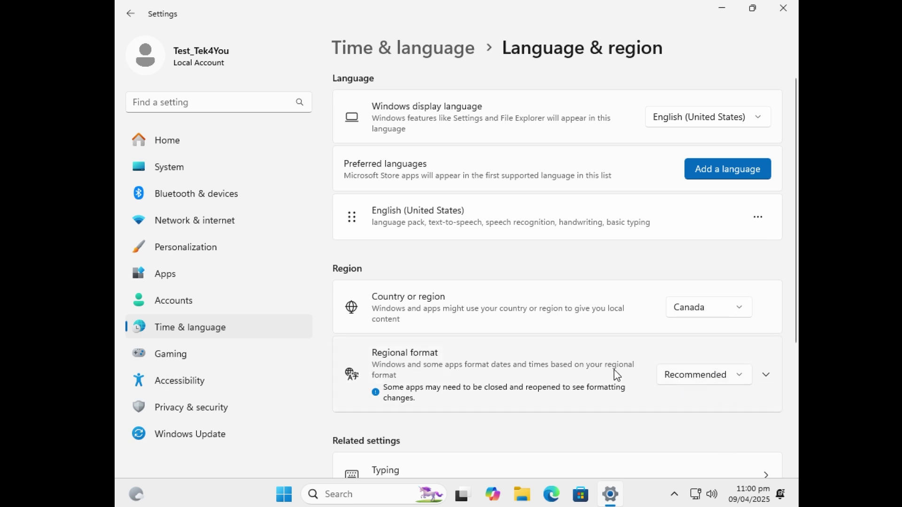
# - Change the regional format to English (Canada) so dates read 2025-04-09
pyautogui.click(715, 375)
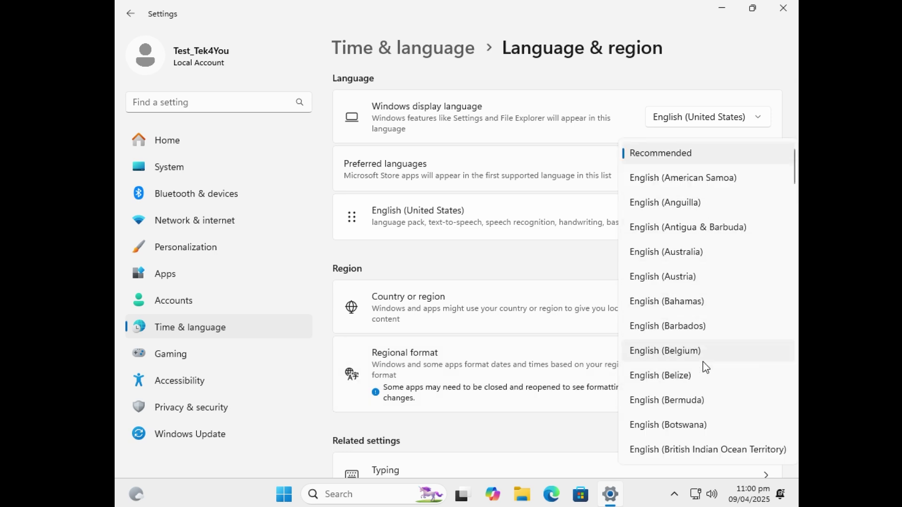
pyautogui.scroll(-3, 709, 339)
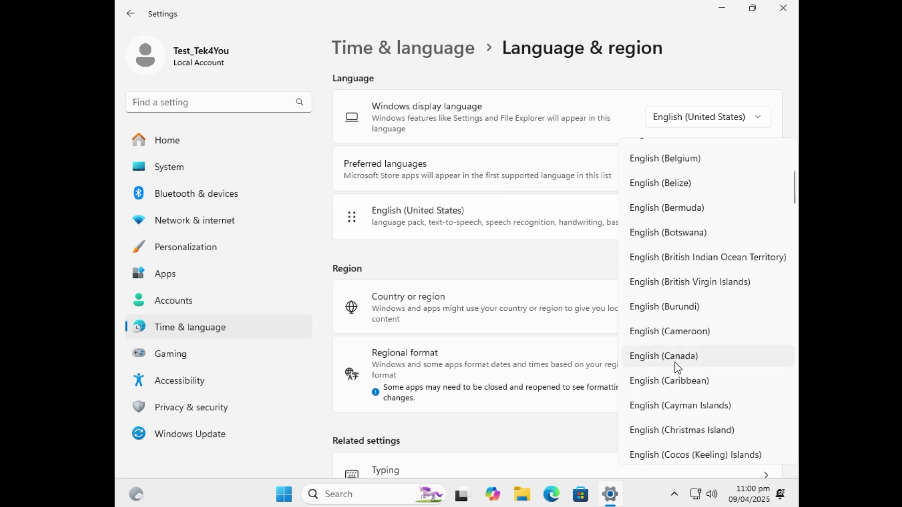
pyautogui.moveTo(766, 502)
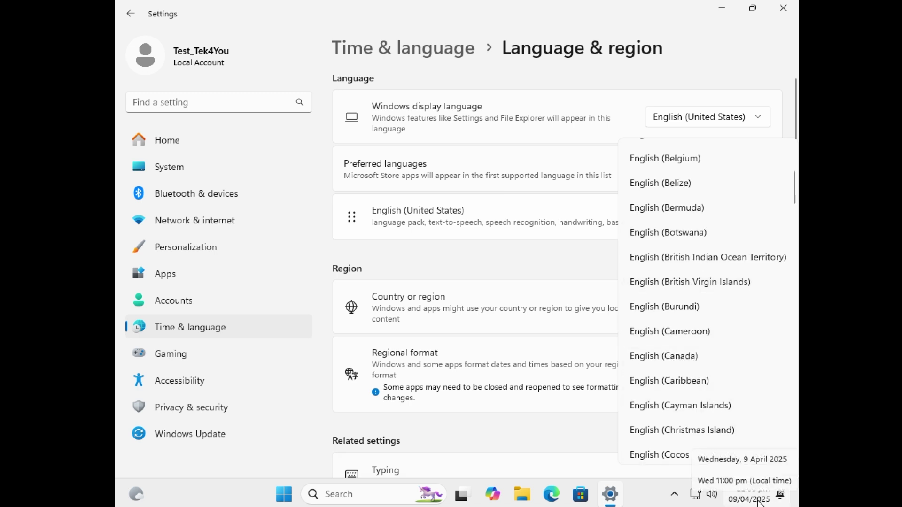
pyautogui.click(691, 358)
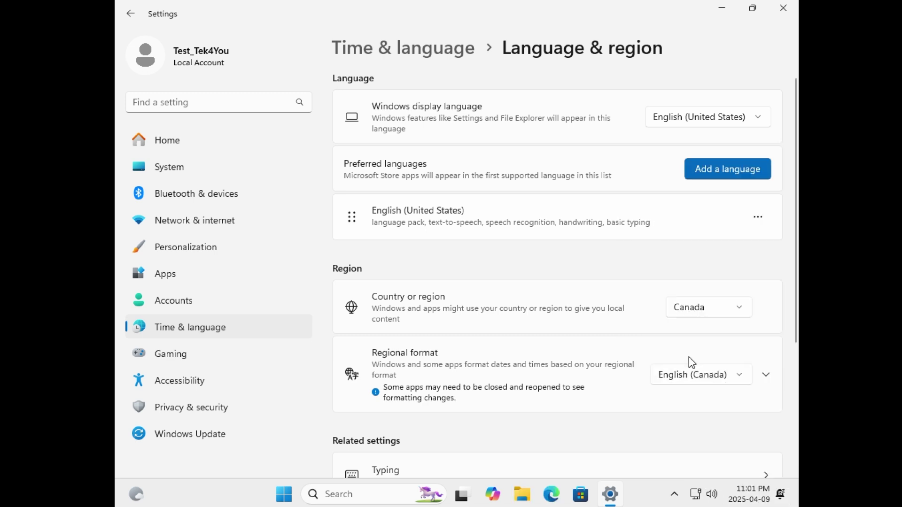
# - Search 'info' and open System > About, showing Windows 11 Home version 24H2
pyautogui.moveTo(753, 505)
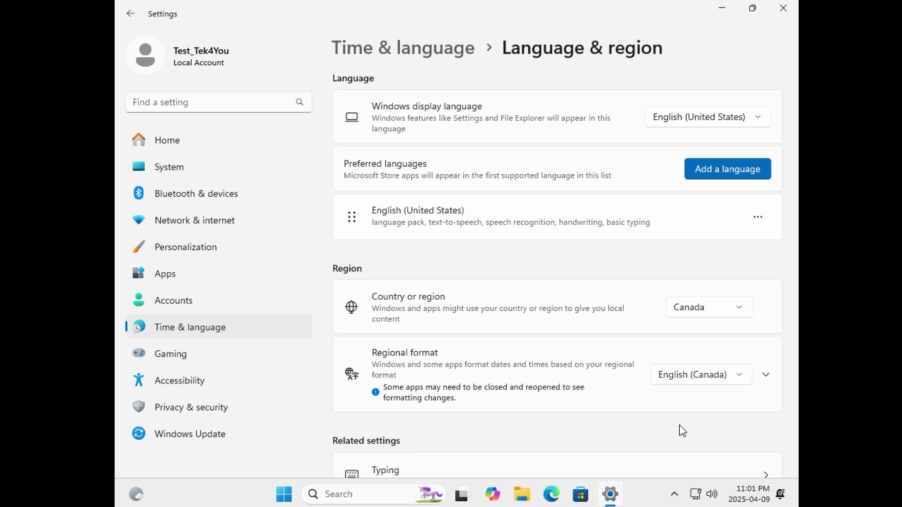
pyautogui.click(289, 499)
pyautogui.write('info')
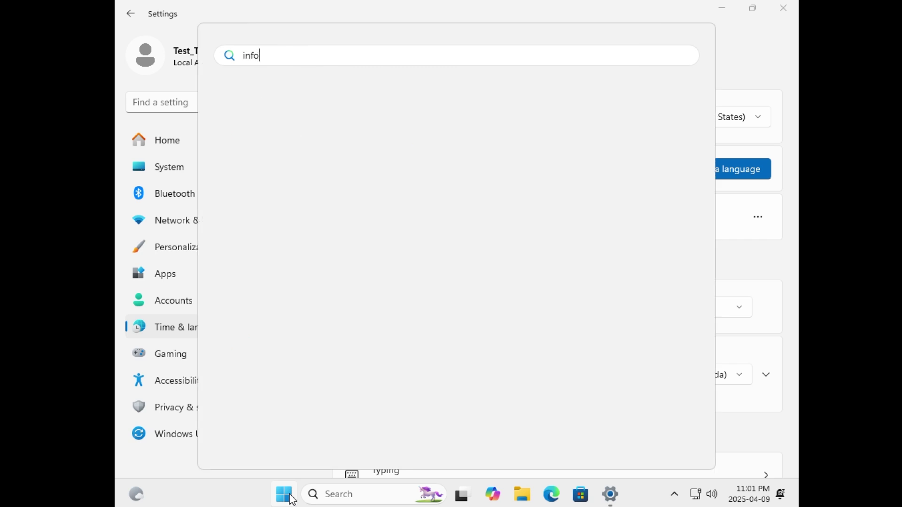
pyautogui.click(284, 303)
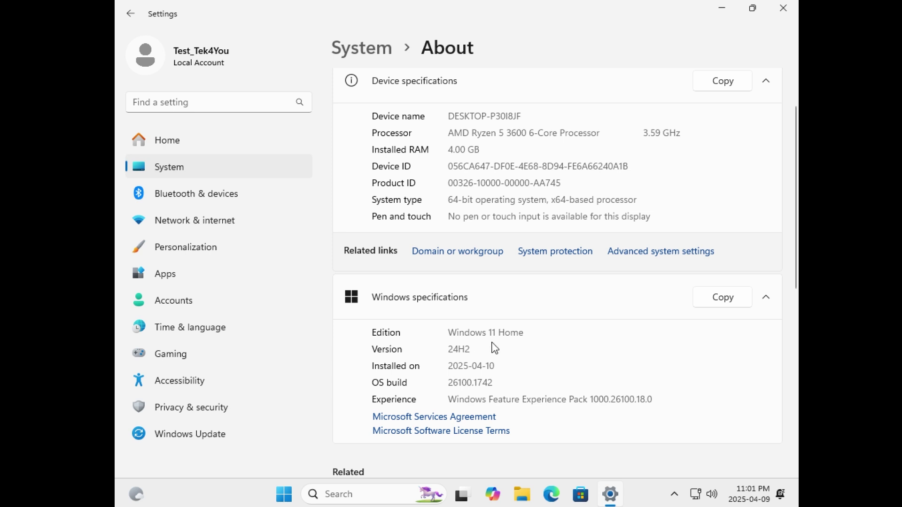
# - Browse to the Ventoy (D:) drive and bring up the context menu for the unattend file
pyautogui.click(530, 493)
pyautogui.click(224, 392)
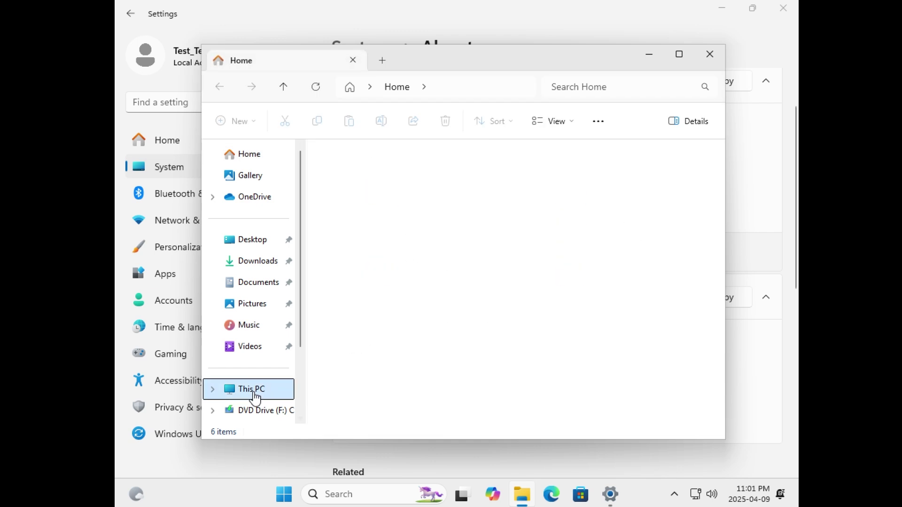
pyautogui.click(564, 213)
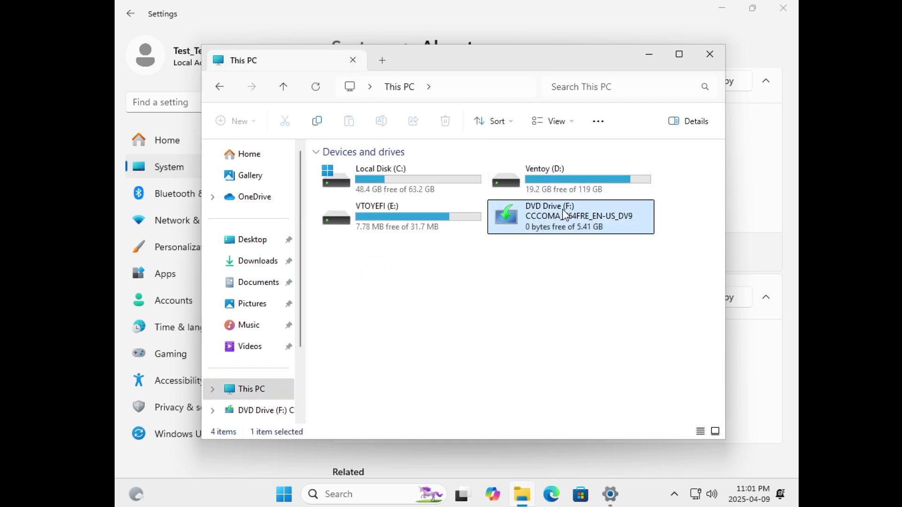
pyautogui.doubleClick(567, 177)
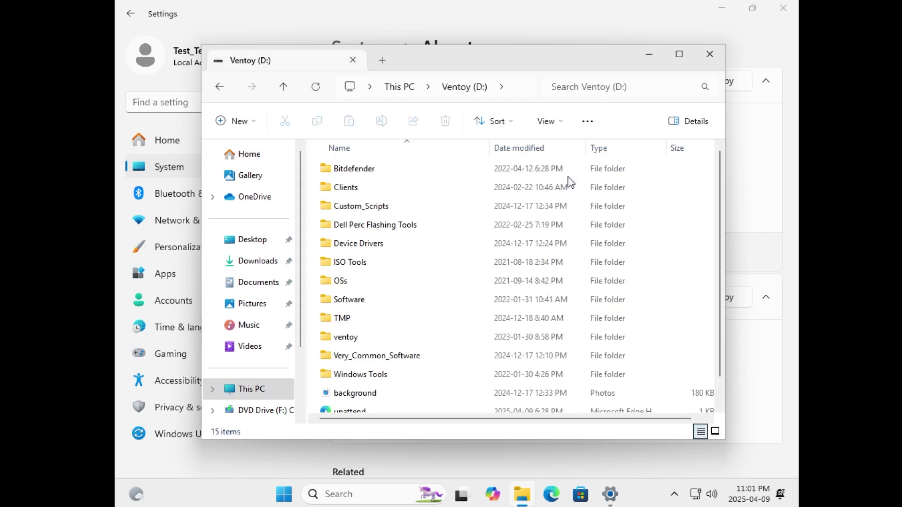
pyautogui.scroll(-1, 426, 298)
pyautogui.click(358, 387)
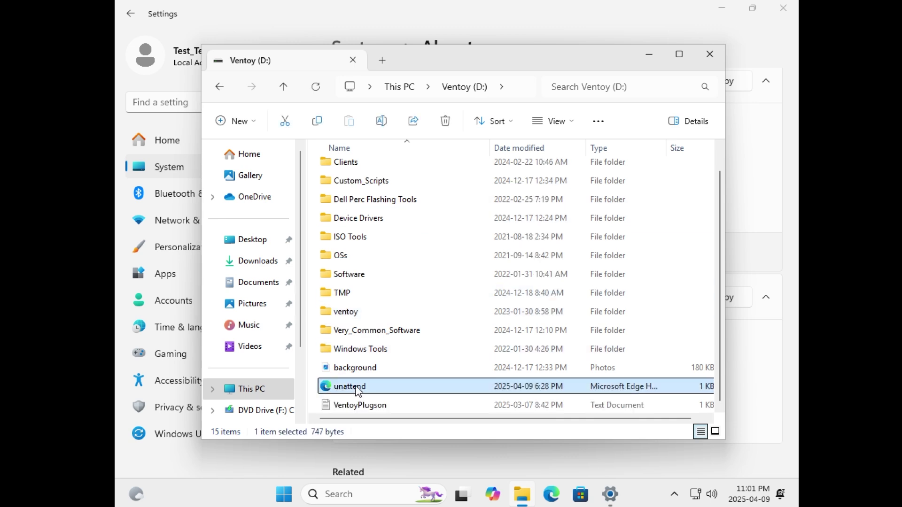
pyautogui.rightClick(358, 390)
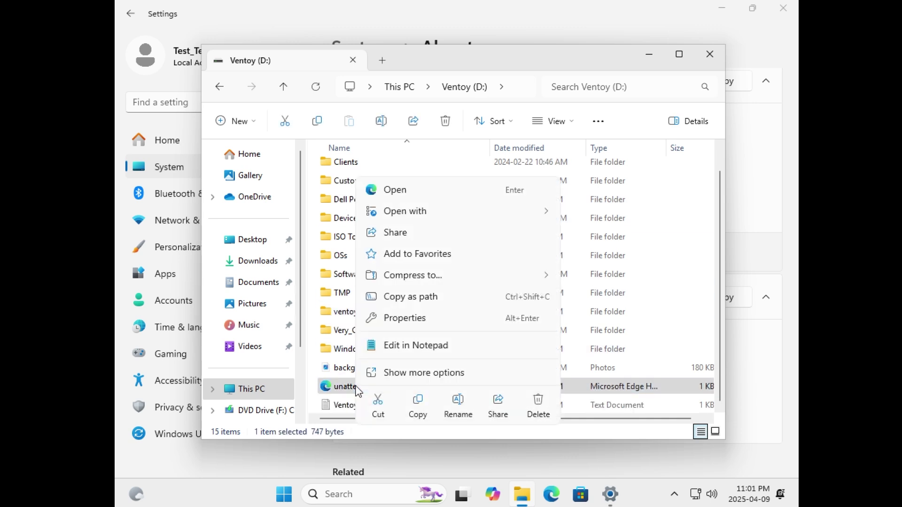
# - Edit the unattend file in Notepad and highlight the HideOnlineAccountScreens and HideWirelessSetupInOOBE lines
pyautogui.click(408, 347)
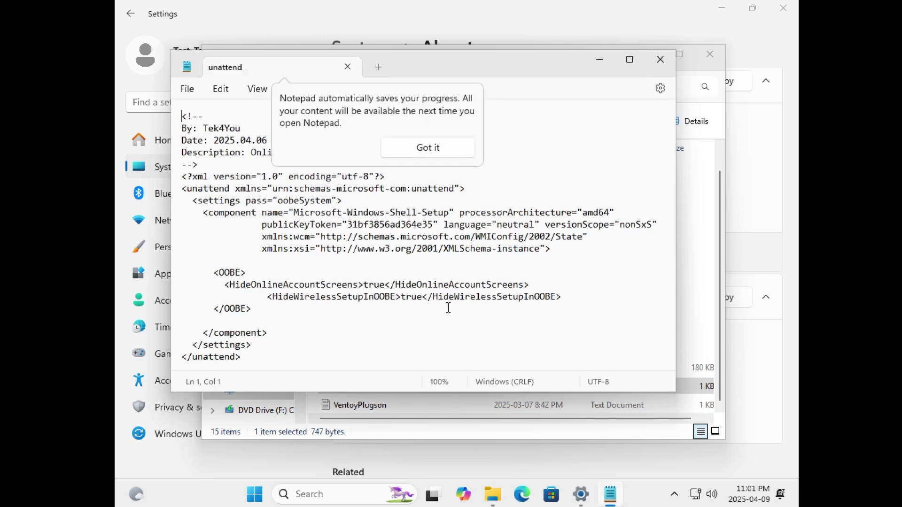
pyautogui.click(447, 150)
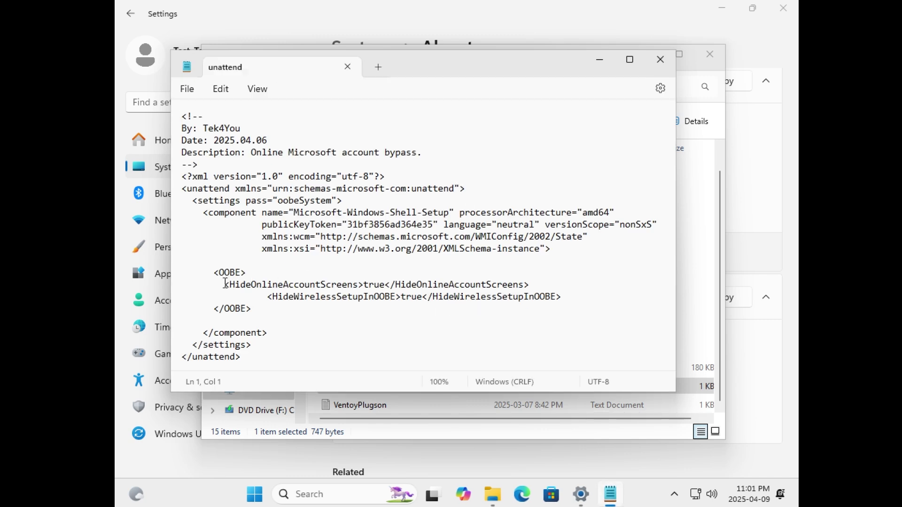
pyautogui.moveTo(225, 283); pyautogui.dragTo(564, 301)
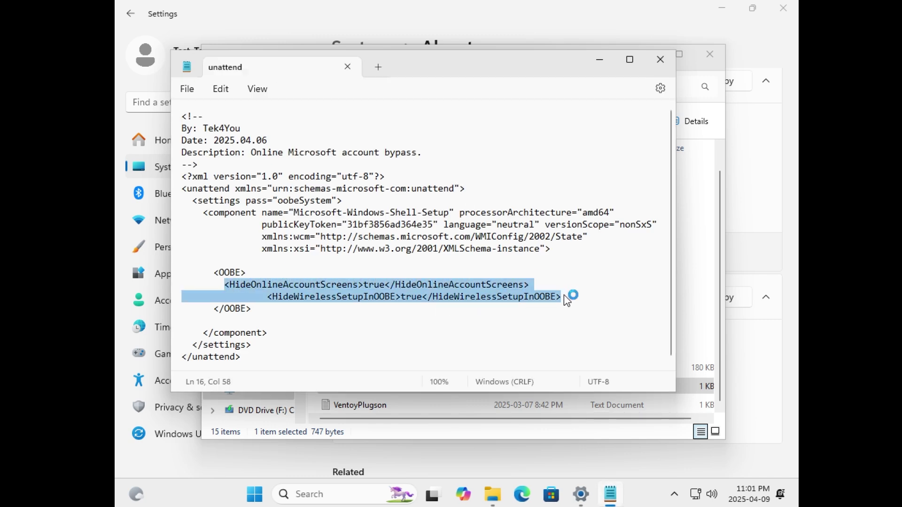